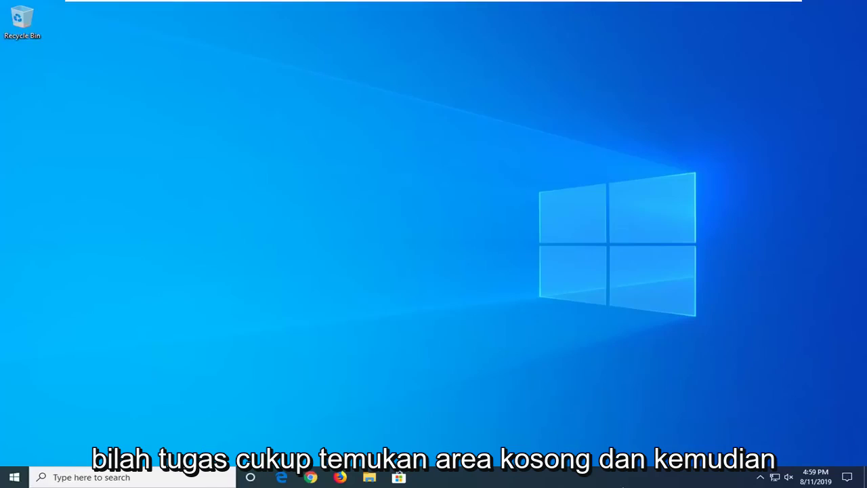
# - Open the Services console by way of Task Manager's list of services
pyautogui.rightClick(612, 482)
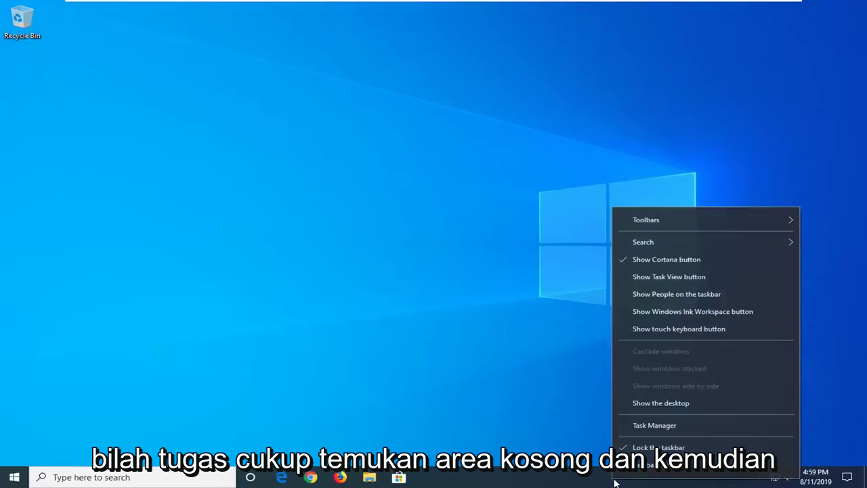
pyautogui.click(642, 422)
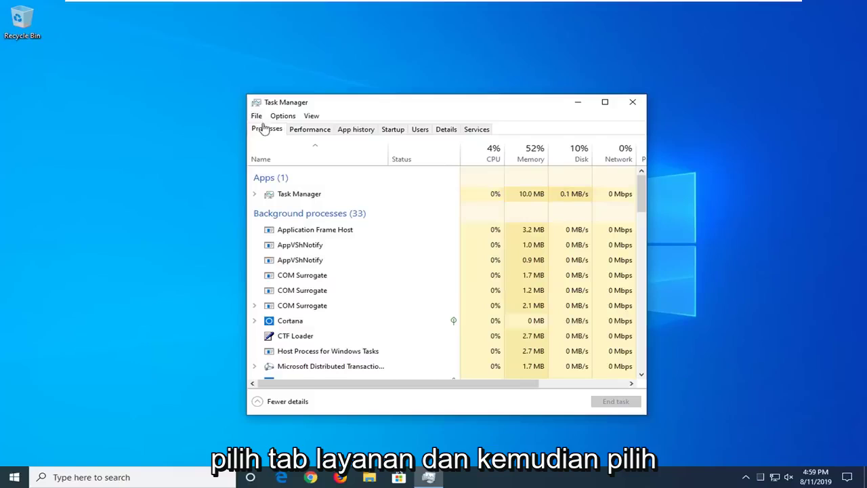
pyautogui.click(476, 130)
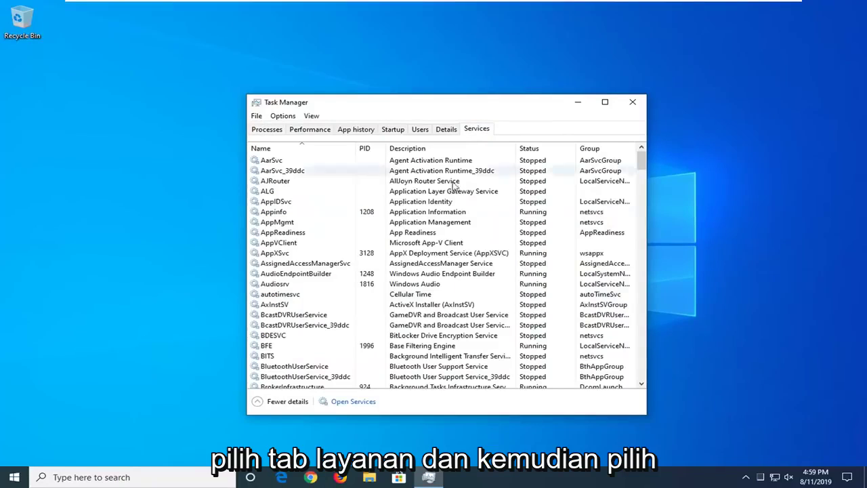
pyautogui.click(352, 403)
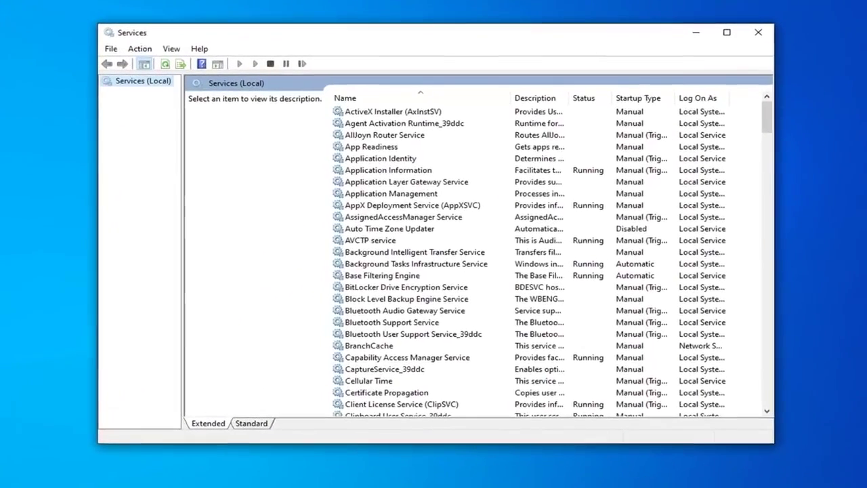
# - Find the Windows Search service in the list and open its properties
pyautogui.scroll(-20, 413, 305)
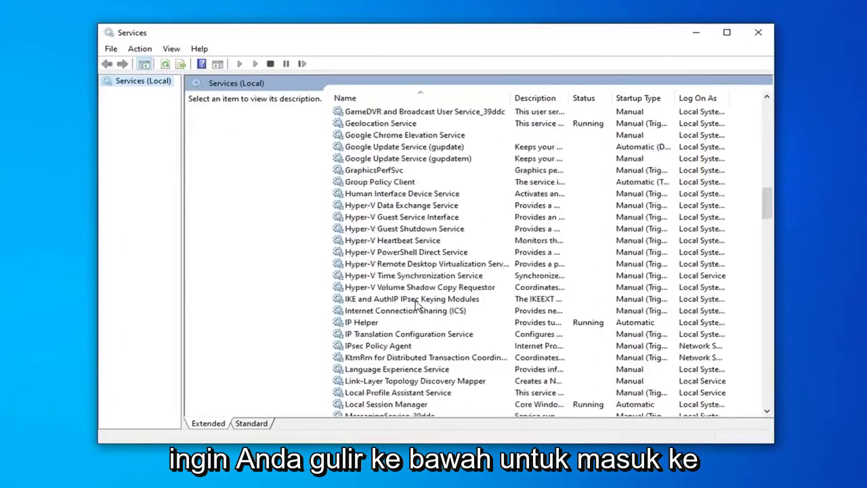
pyautogui.scroll(-20, 417, 303)
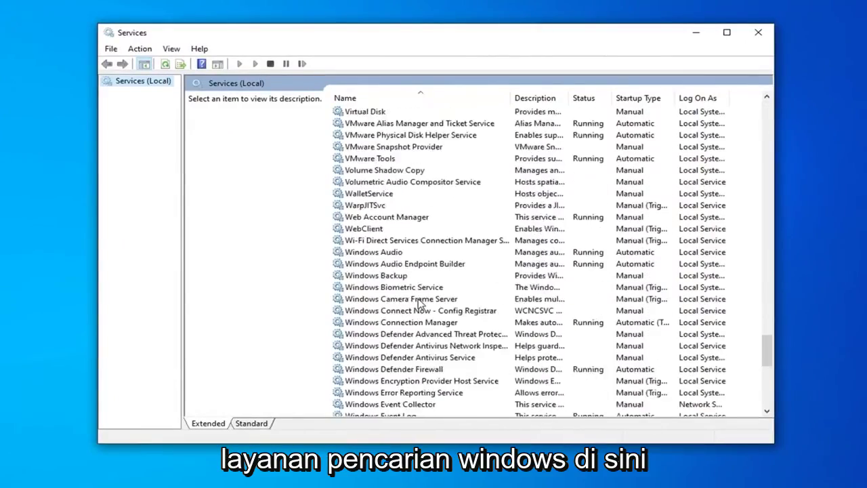
pyautogui.scroll(-5, 413, 322)
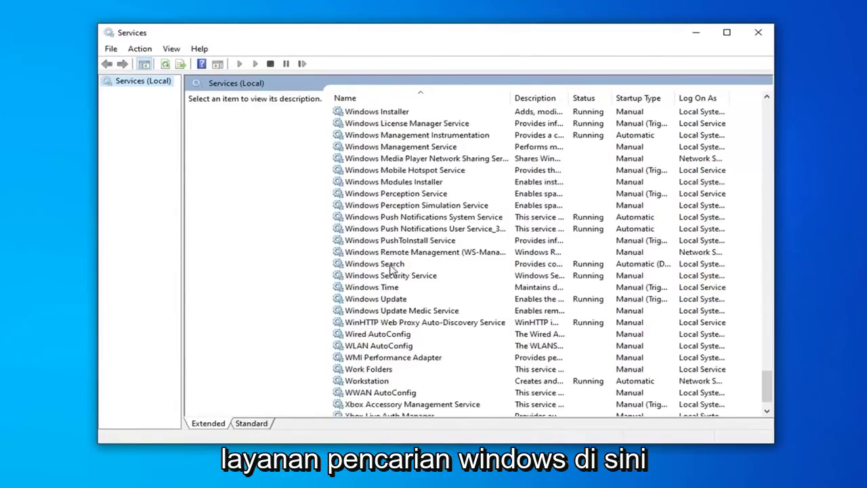
pyautogui.click(388, 264)
pyautogui.doubleClick(387, 264)
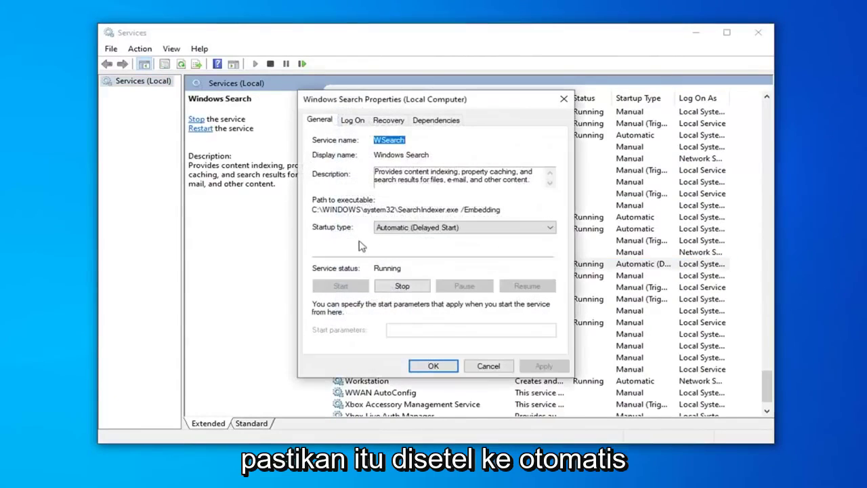
# - Apply the Automatic (Delayed Start) startup type to the Windows Search service and close Services and Task Manager
pyautogui.click(420, 228)
pyautogui.click(406, 243)
pyautogui.click(409, 228)
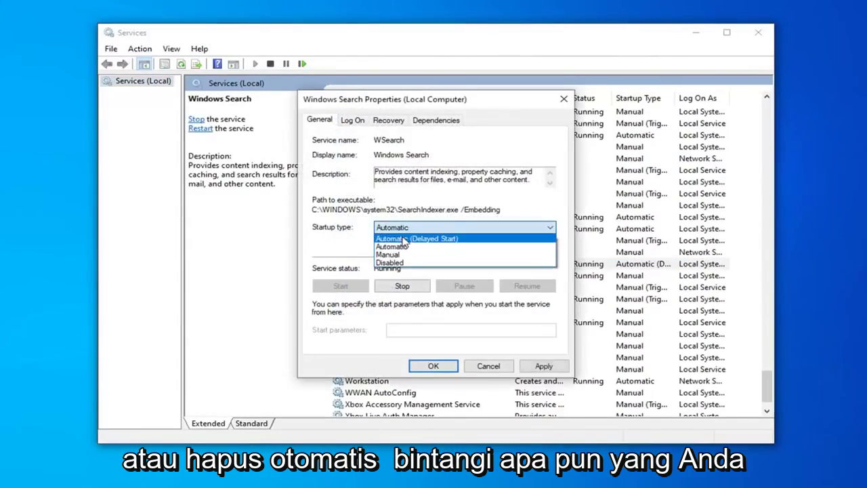
pyautogui.click(410, 236)
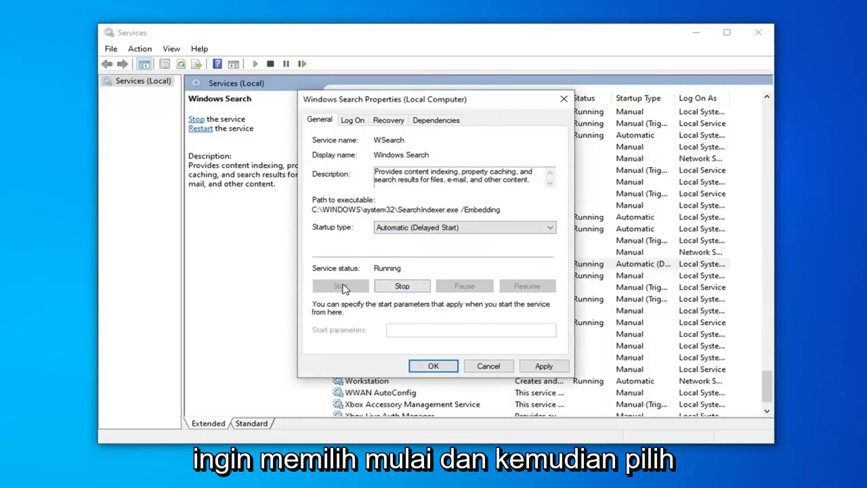
pyautogui.click(543, 366)
pyautogui.click(433, 366)
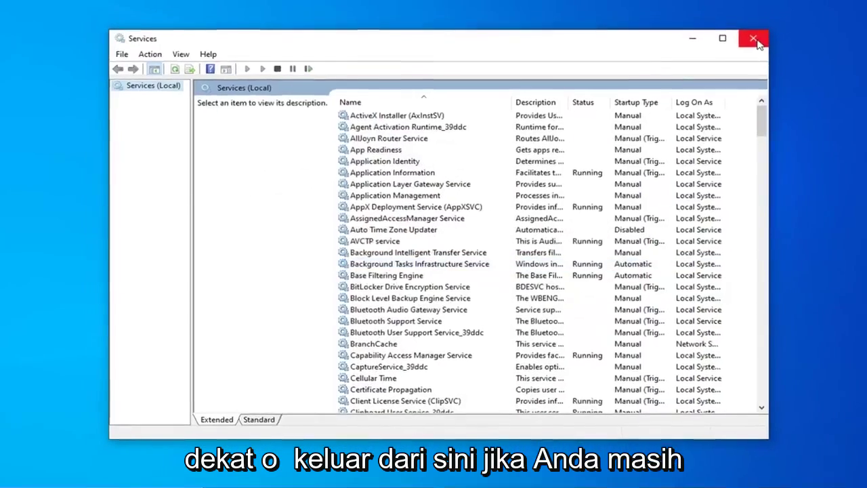
pyautogui.click(761, 33)
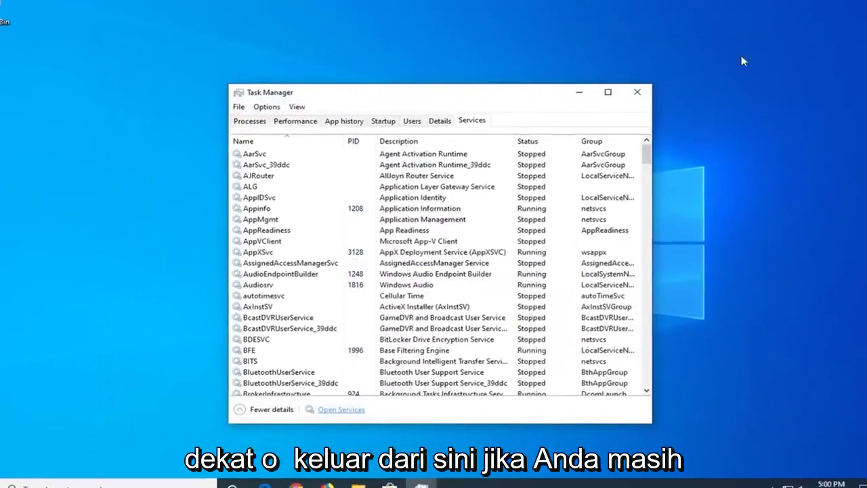
pyautogui.click(632, 102)
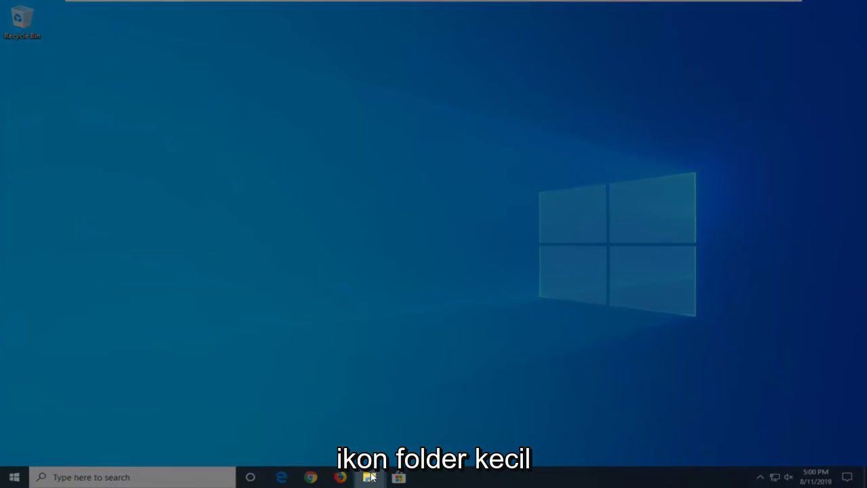
# - Open File Explorer and go to Control Panel by entering its name as the address
pyautogui.click(371, 477)
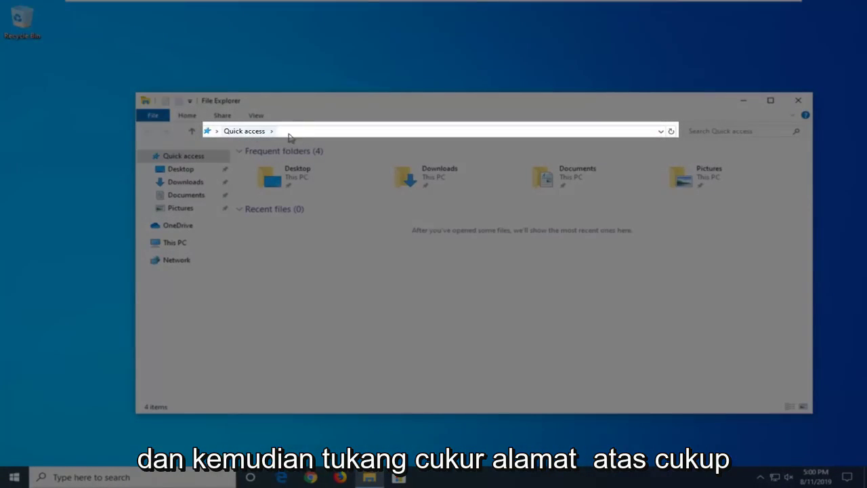
pyautogui.click(294, 134)
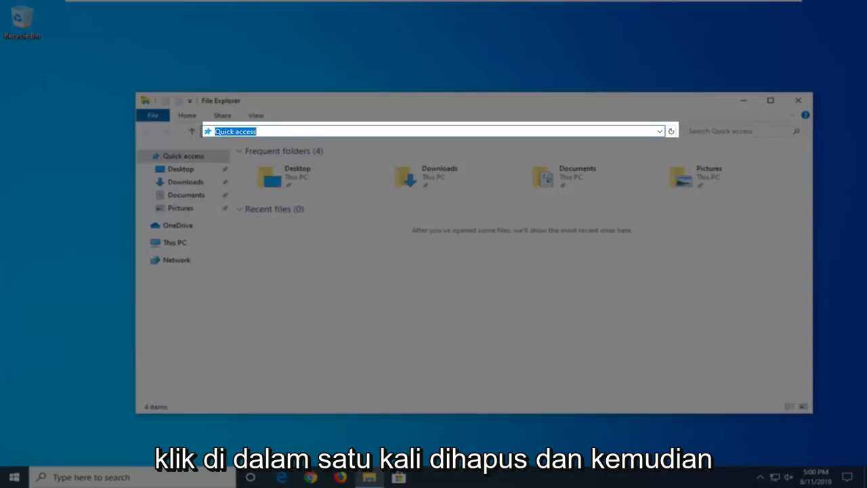
pyautogui.press('BackSpace')
pyautogui.write('Co')
pyautogui.press('BackSpace')
pyautogui.write('ntrol Panel')
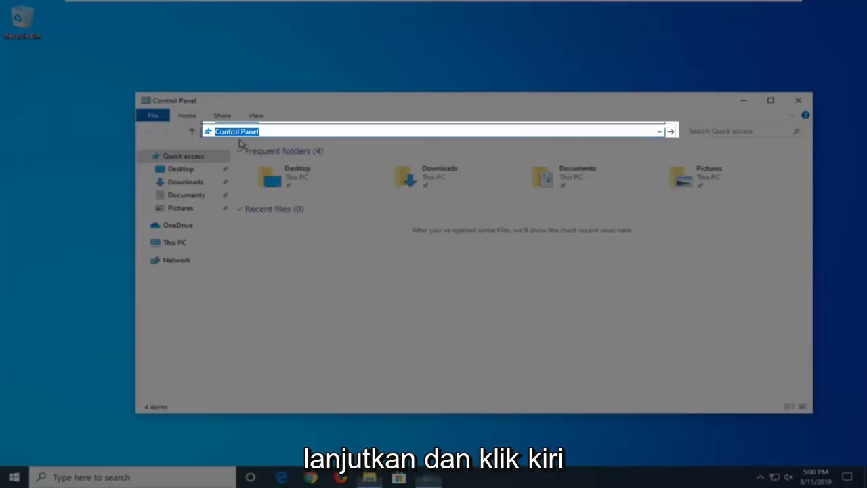
pyautogui.click(241, 144)
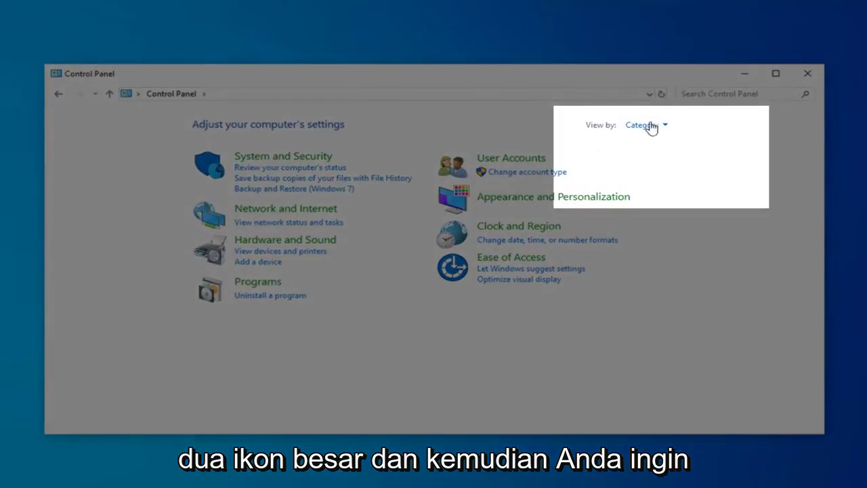
# - Show the Control Panel items as large icons and open Indexing Options
pyautogui.click(644, 125)
pyautogui.click(659, 161)
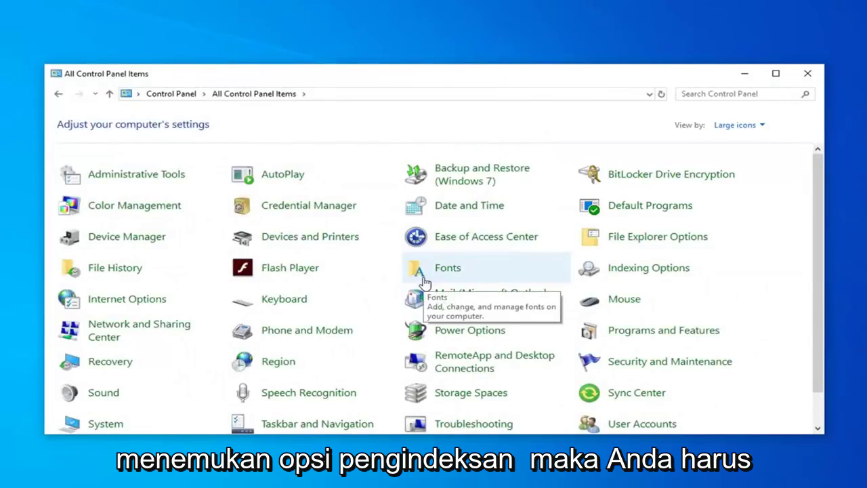
pyautogui.click(649, 268)
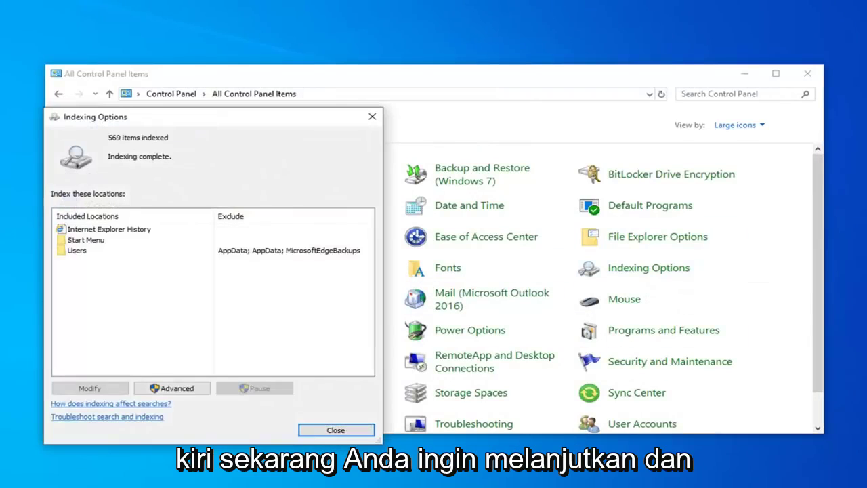
pyautogui.moveTo(251, 122); pyautogui.dragTo(374, 85)
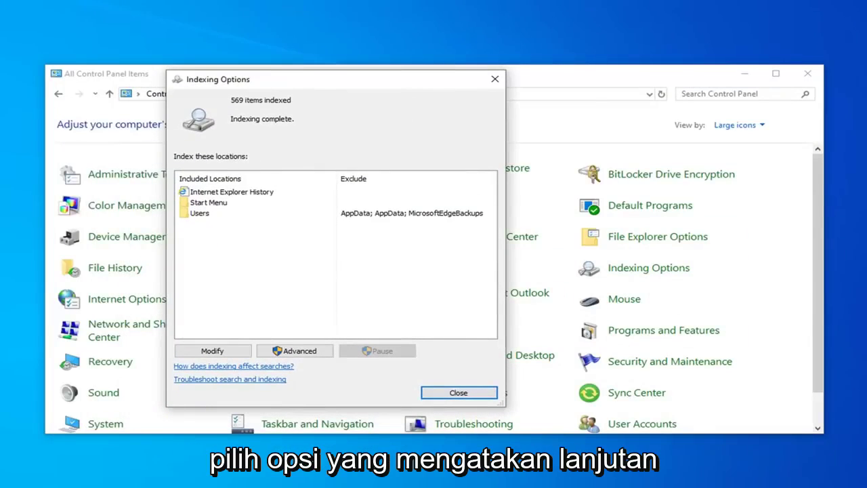
# - Rebuild the search index from the advanced indexing options, and close Indexing Options and Control Panel
pyautogui.click(295, 350)
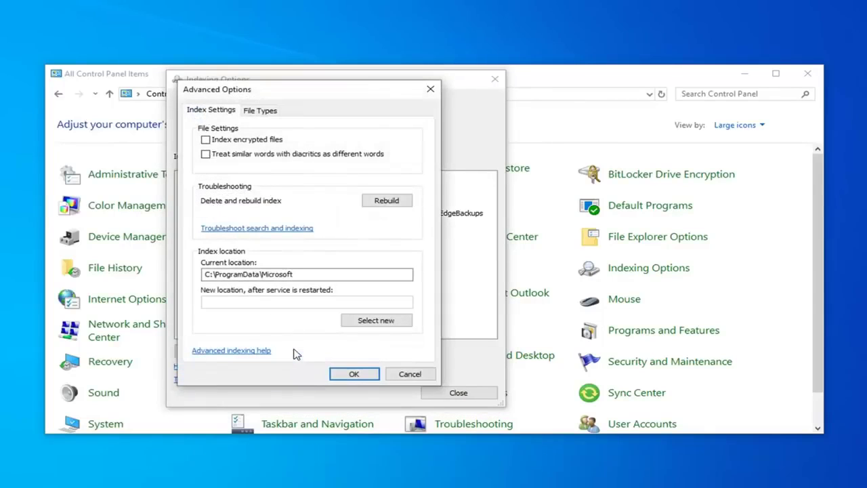
pyautogui.click(389, 202)
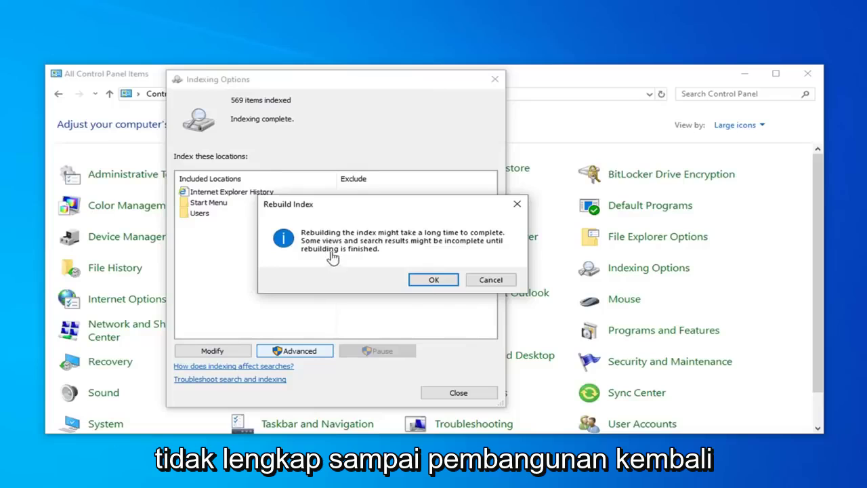
pyautogui.click(432, 281)
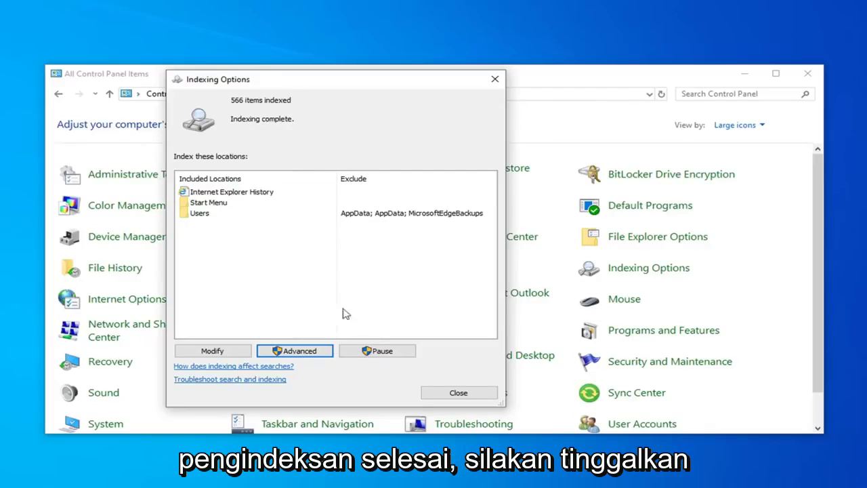
pyautogui.click(453, 394)
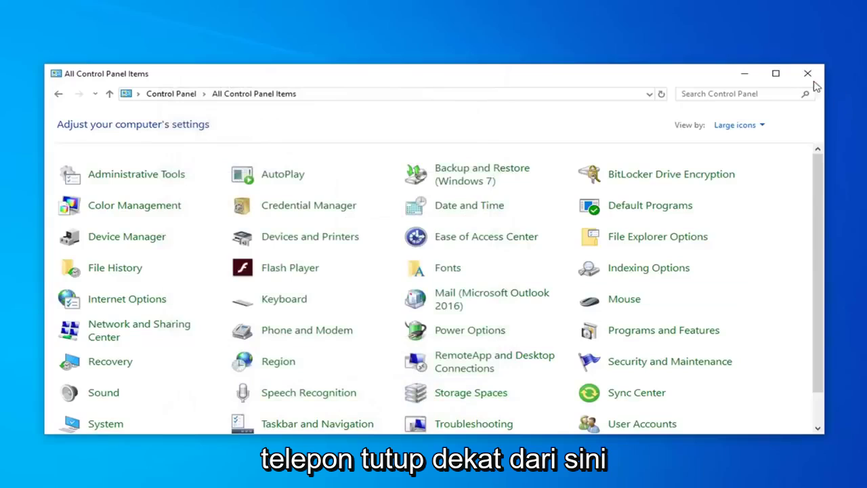
pyautogui.click(807, 73)
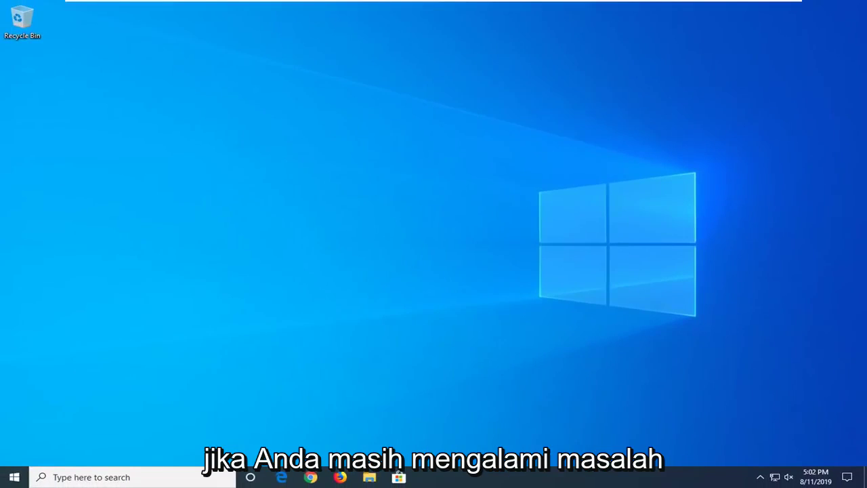
# - Open Windows PowerShell as administrator, allowing it to make changes, and move its window toward the middle of the desktop
pyautogui.rightClick(8, 480)
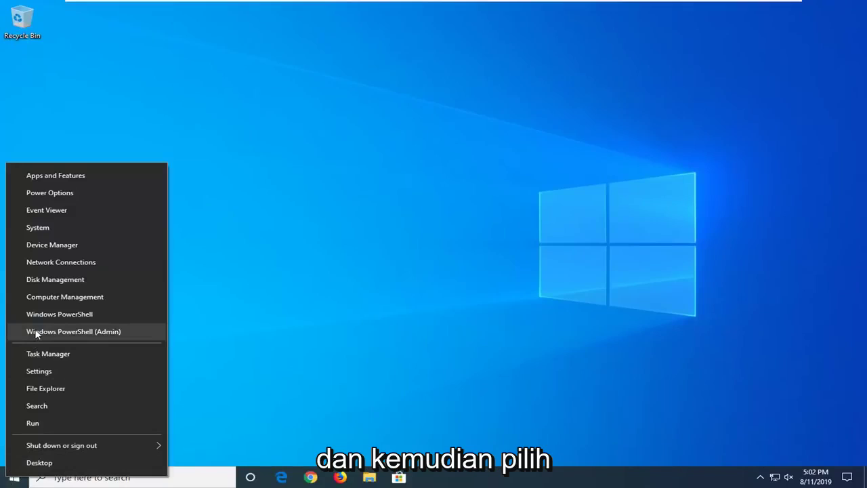
pyautogui.click(107, 332)
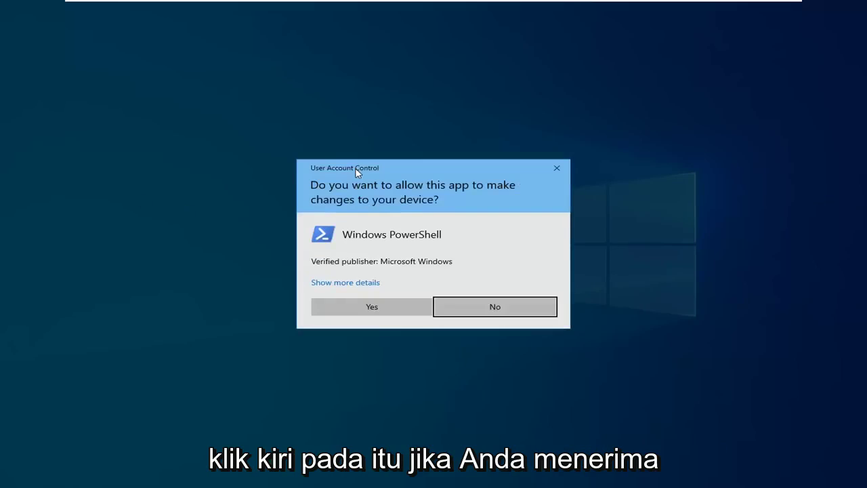
pyautogui.click(352, 309)
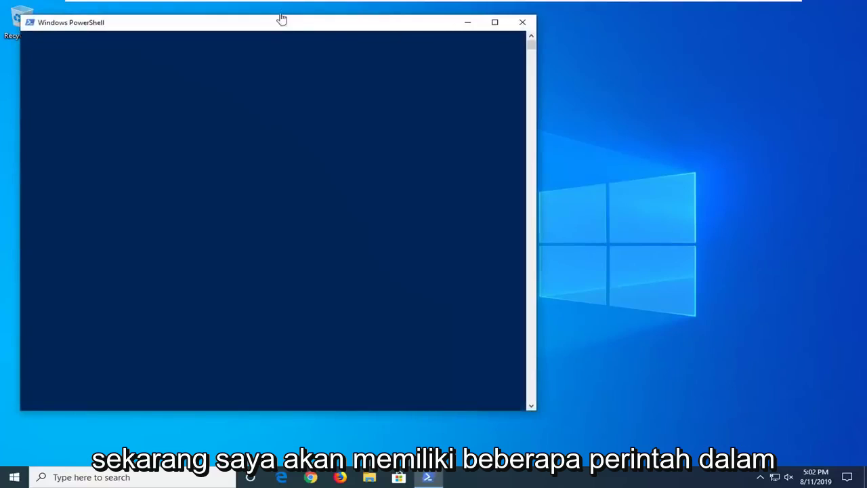
pyautogui.moveTo(276, 25); pyautogui.dragTo(408, 46)
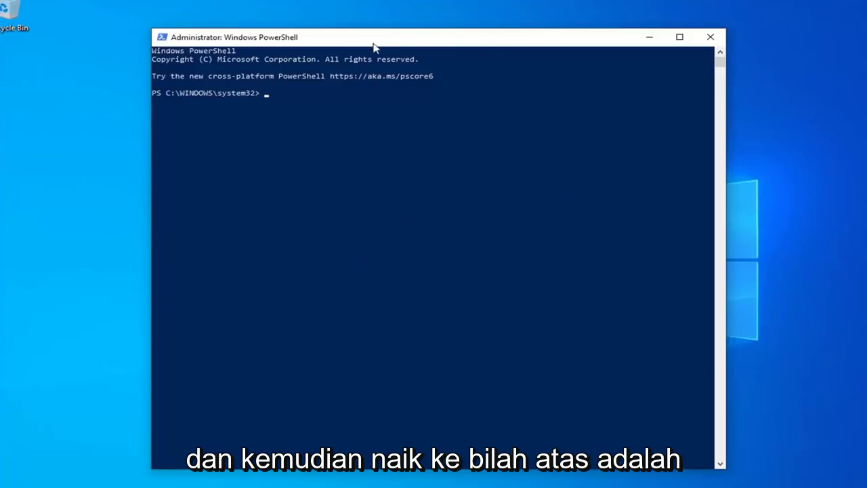
# - Paste and run the copied command PowerShell -ExecutionPolicy Unrestricted
pyautogui.rightClick(476, 39)
pyautogui.moveTo(519, 130)
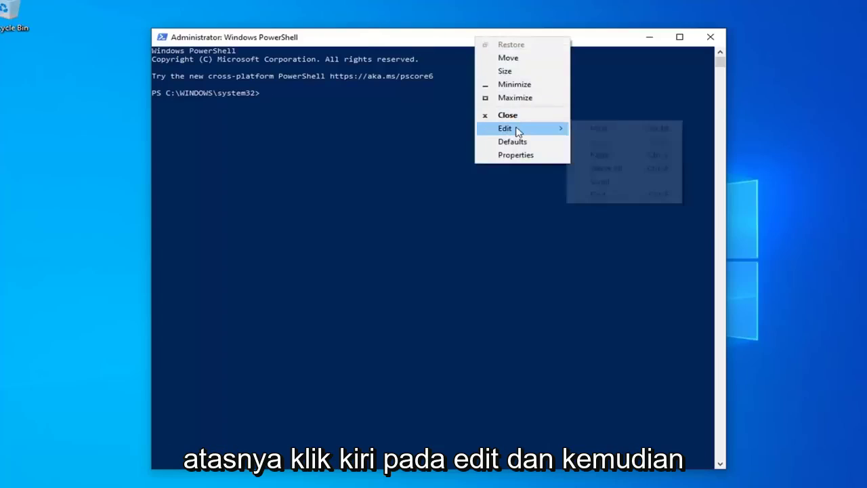
pyautogui.click(590, 157)
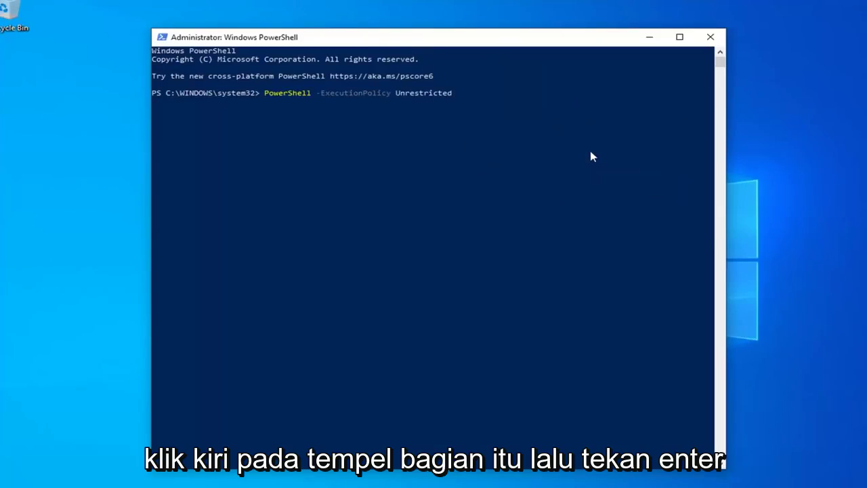
pyautogui.press('Return')
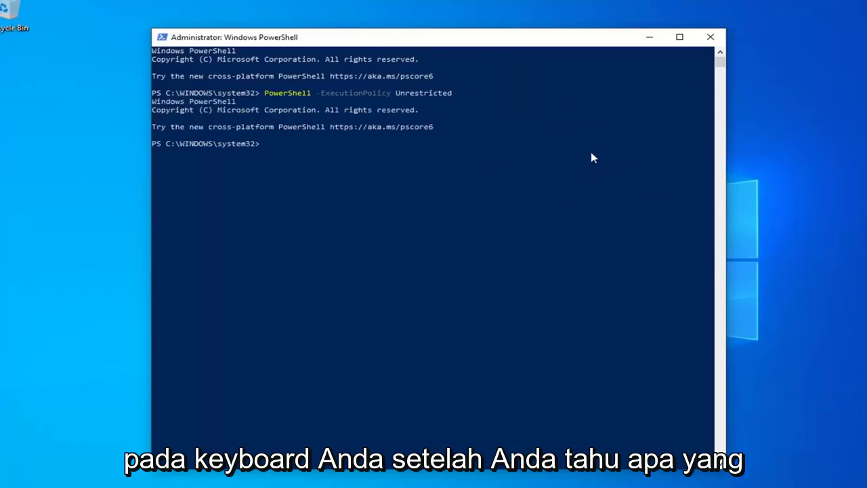
# - Paste and run Get-AppXPackage -AllUsers |Where-Object {$_.InstallLocation -like "*SystemApps*"} | Foreach {Add-AppxPackage -DisableDevelopmentMode -Register "$($_.InstallLocation)\AppXManifest.xml"}
pyautogui.rightClick(372, 40)
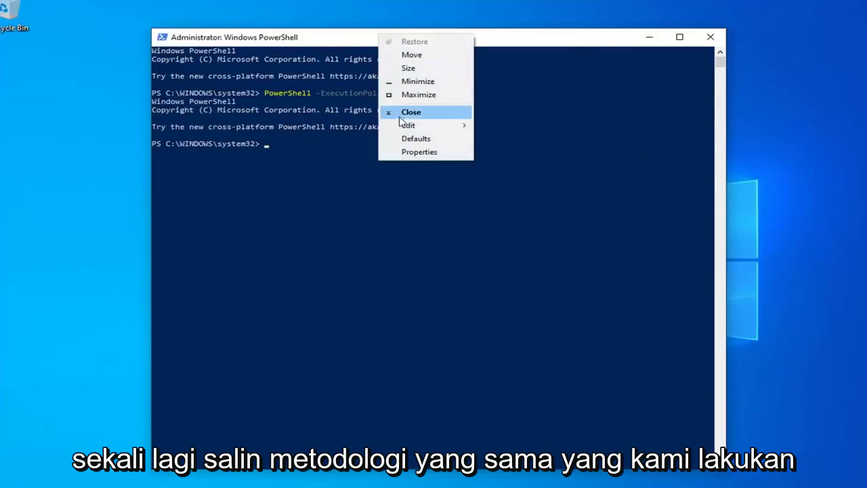
pyautogui.moveTo(404, 124)
pyautogui.click(483, 153)
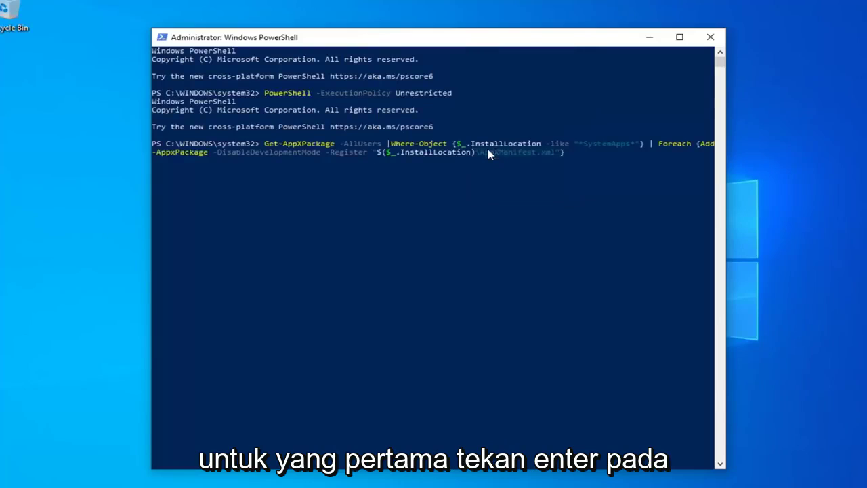
pyautogui.press('Return')
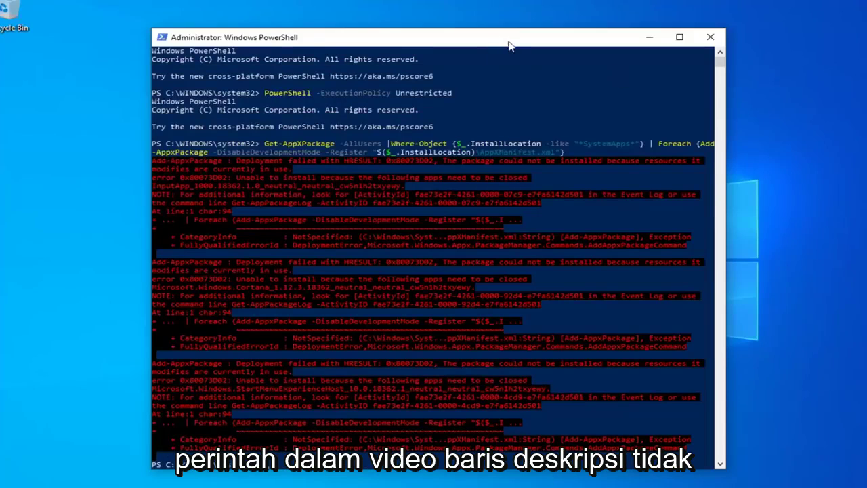
# - Paste and run $manifest = (Get-AppxPackage Microsoft.WindowsStore).InstallLocation + '\AppxManifest.xml' ; Add-AppxPackage -DisableDevelopmentMode -Register $manifest
pyautogui.scroll(-3, 311, 269)
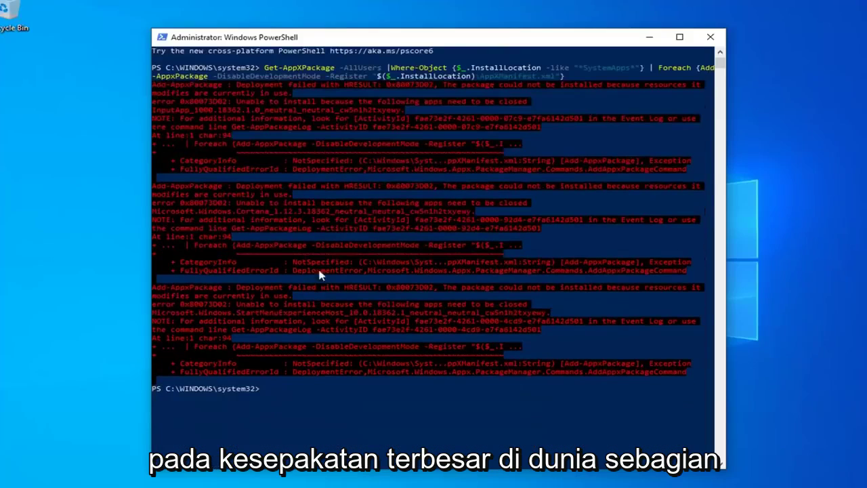
pyautogui.scroll(3, 401, 212)
pyautogui.scroll(-2, 290, 158)
pyautogui.rightClick(327, 155)
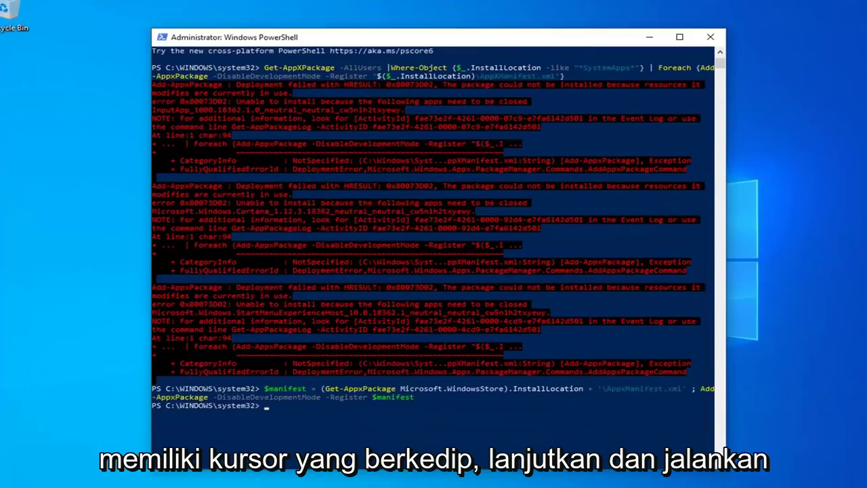
# - Paste and run C:\Windows\System32\ctfmon.exe, and close the PowerShell window
pyautogui.rightClick(418, 45)
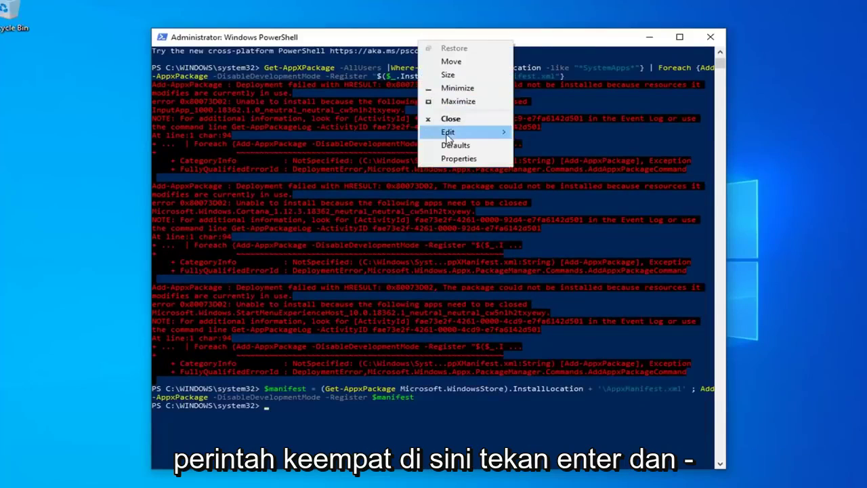
pyautogui.moveTo(447, 130)
pyautogui.click(537, 157)
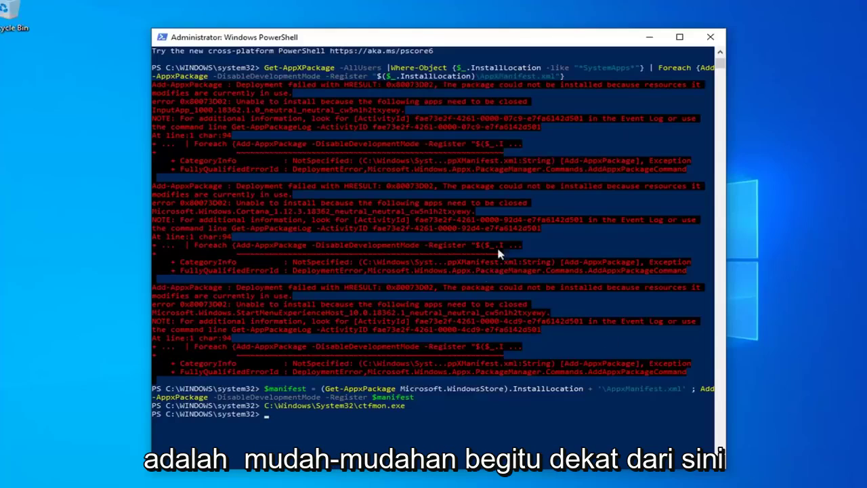
pyautogui.click(710, 37)
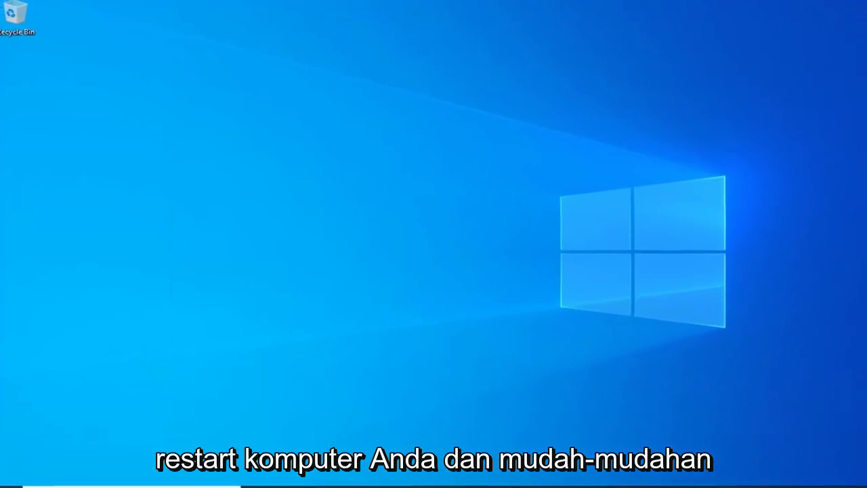